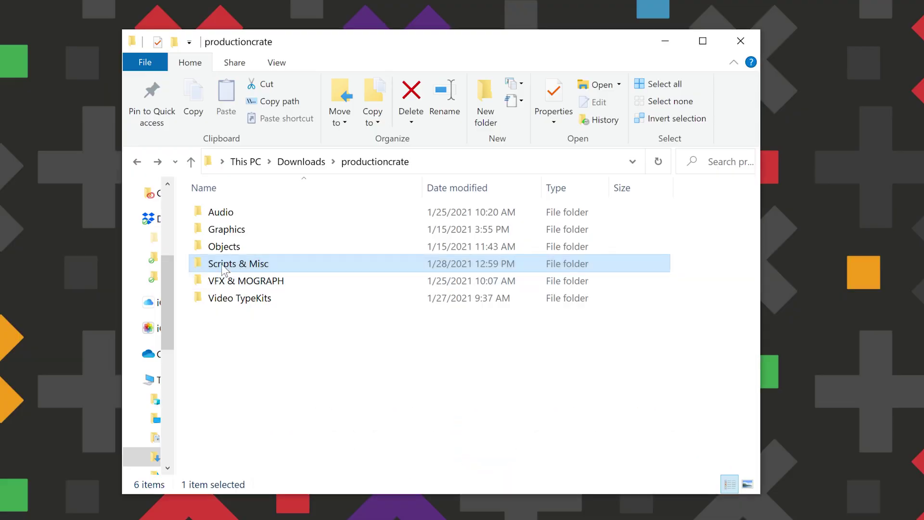
- Extract the ProductionCrate-HUD_Extension_1 archive into its own folder and dismiss the WinRAR message
double_click(241, 263)
right_click(232, 267)
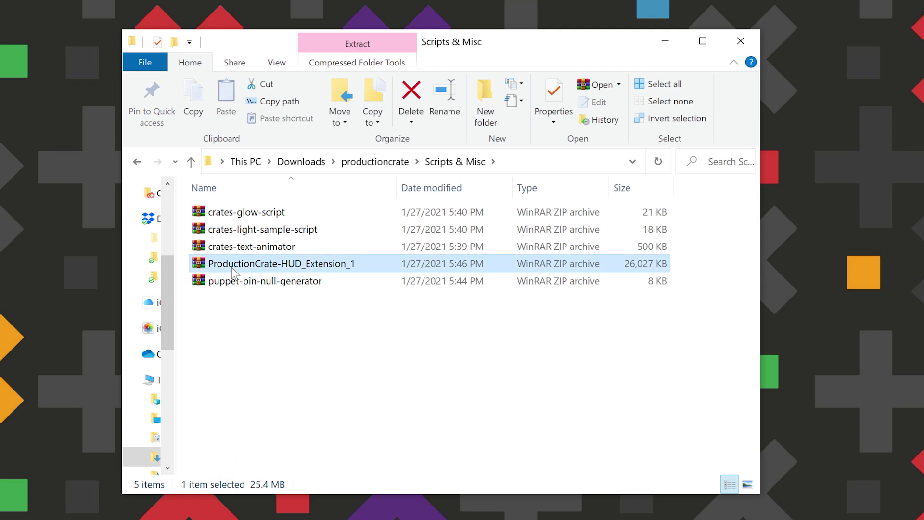
left_click(188, 278)
left_click(453, 454)
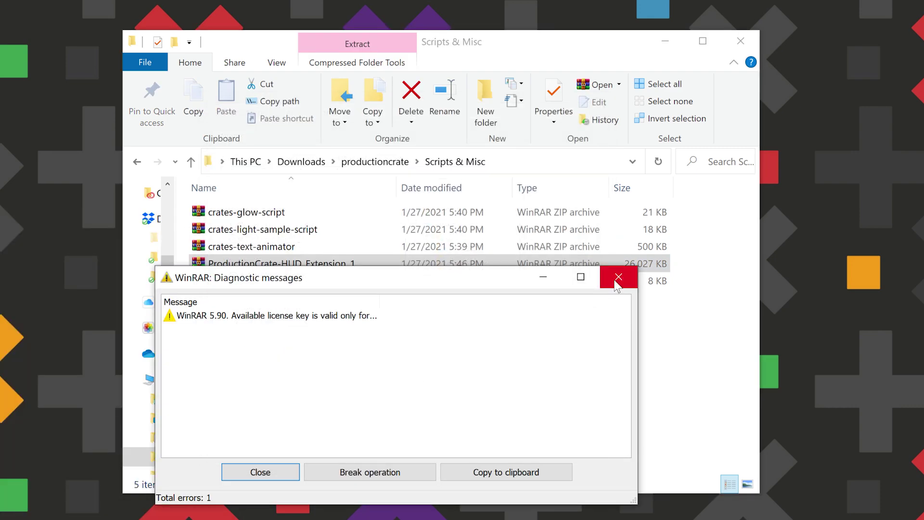
left_click(618, 277)
- In the extracted ProductionCrate-HUD_Extension_1 folder, extract the Crates HUD Extension archive into its own folder
double_click(289, 297)
right_click(268, 216)
left_click(233, 277)
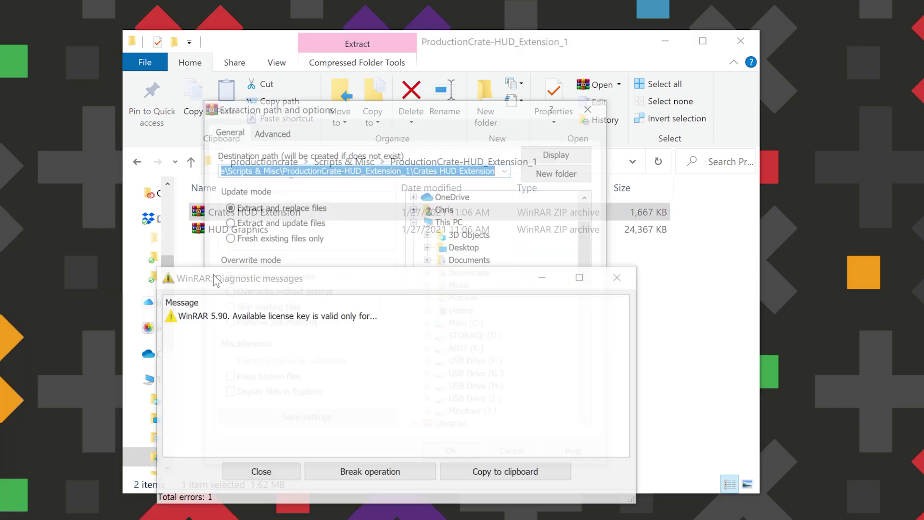
left_click(453, 454)
left_click(618, 274)
- Extract the HUD Graphics archive into its own folder and open the Crates HUD Extension folder
left_click(260, 249)
right_click(261, 254)
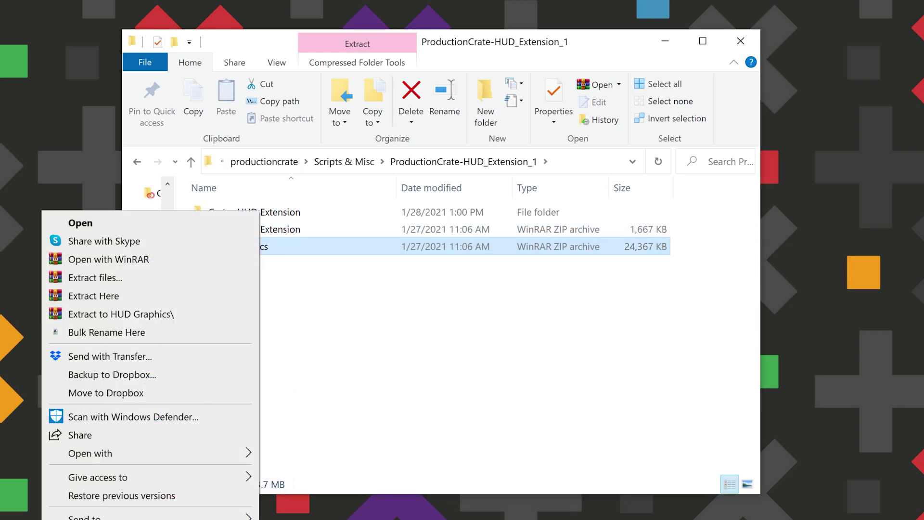
left_click(108, 278)
left_click(452, 454)
left_click(278, 473)
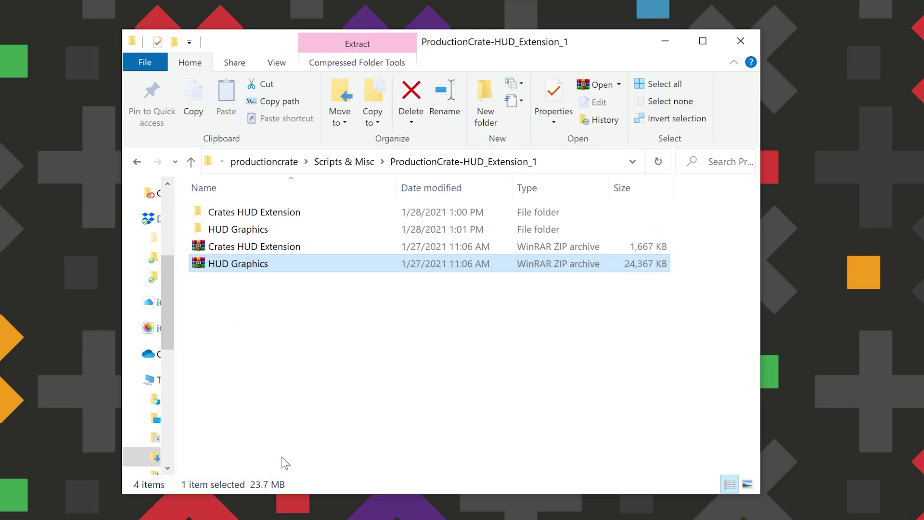
left_click(244, 218)
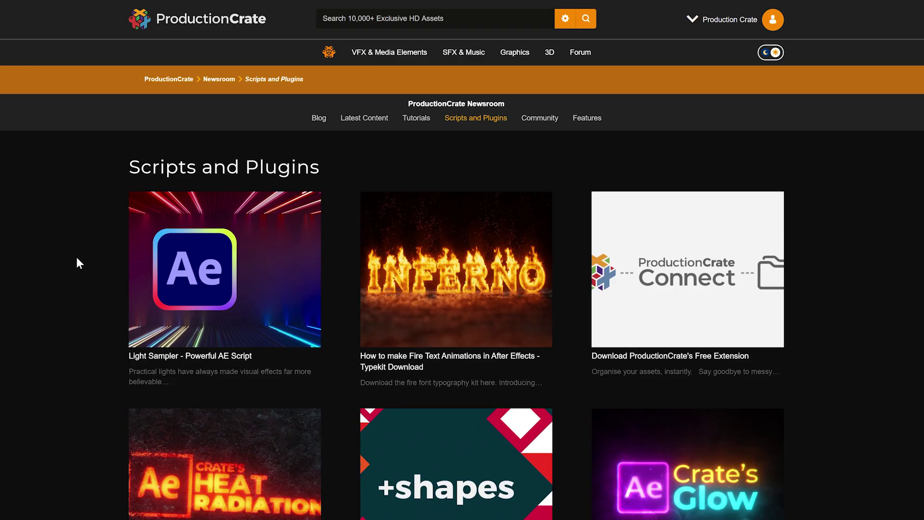
- Open the "Download ProductionCrate's Free Extension" article on the ProductionCrate website and read through its steps
left_click(609, 262)
scroll(492, 279, "down", 6)
scroll(492, 279, "down", 6)
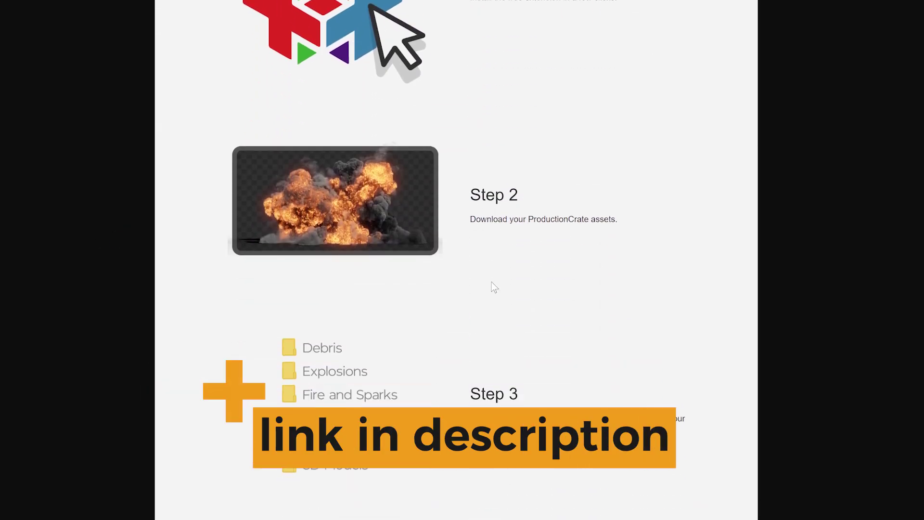
scroll(492, 282, "down", 2)
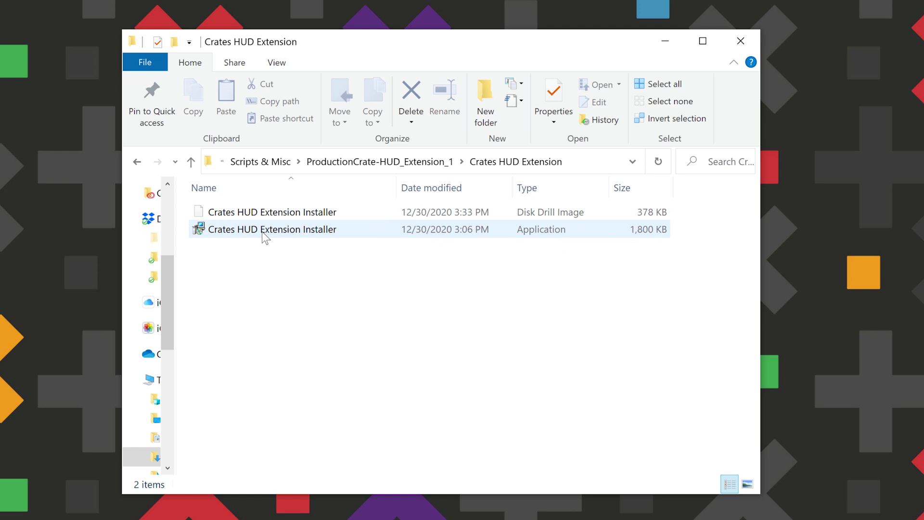
- Run the Crates HUD Extension Installer application and complete its setup wizard
double_click(262, 232)
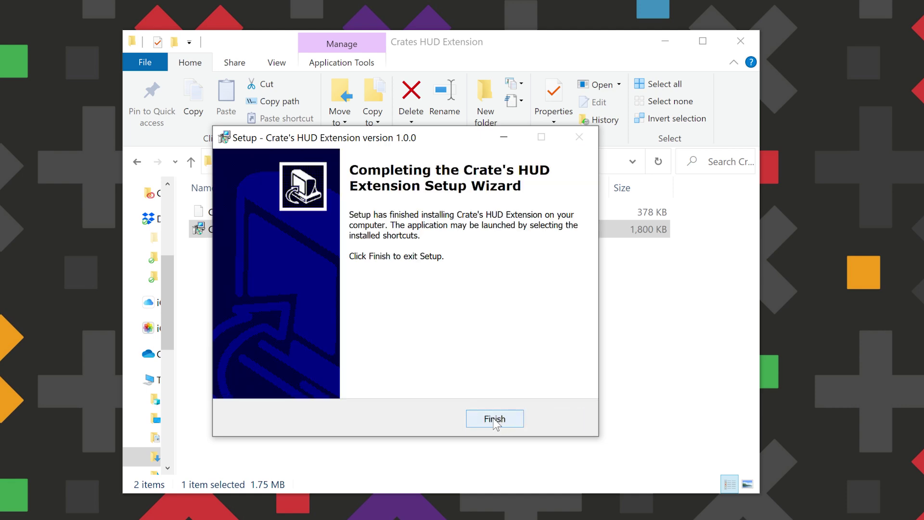
left_click(501, 424)
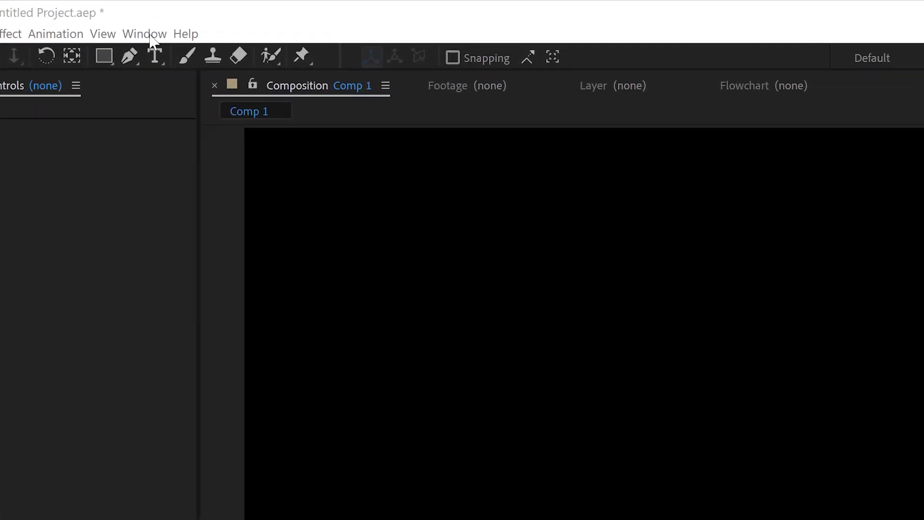
- In After Effects, open Crate's HUD Extension, dock it above the Info panel and make it taller
left_click(171, 19)
mouse_move(151, 121)
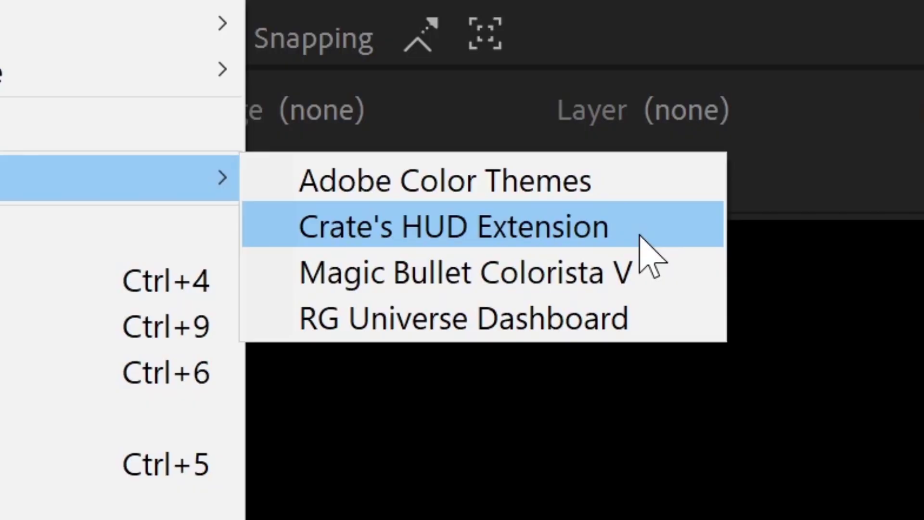
left_click(641, 236)
left_click_drag(289, 70, 723, 47)
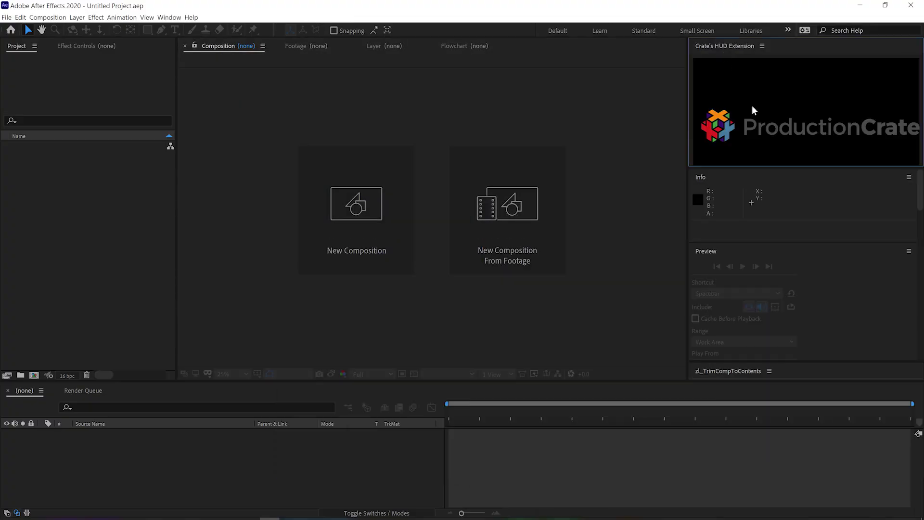
left_click_drag(740, 169, 729, 415)
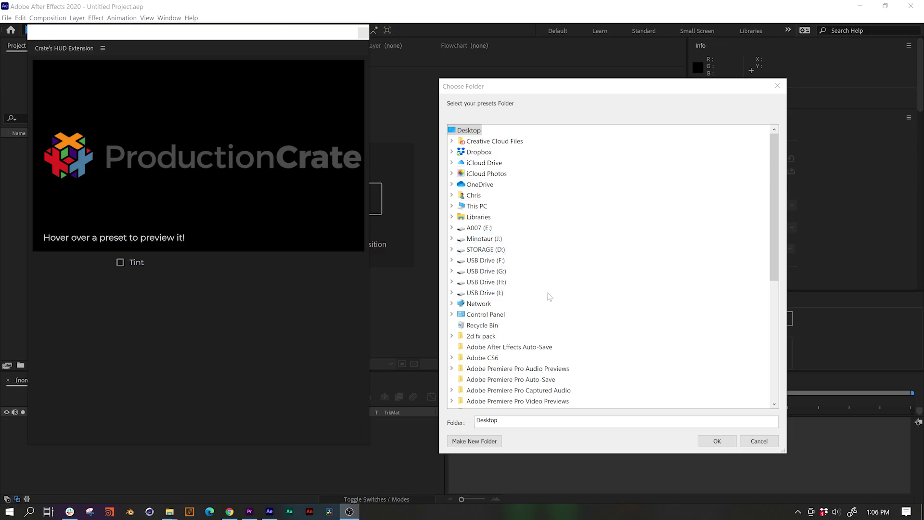
- Choose the HUD Graphics folder inside Downloads, productioncrate, Scripts & Misc, ProductionCrate-HUD_Extension_1 as the presets folder
left_click(477, 206)
left_click(498, 249)
left_click(506, 271)
left_click(517, 314)
left_click(525, 325)
left_click(533, 346)
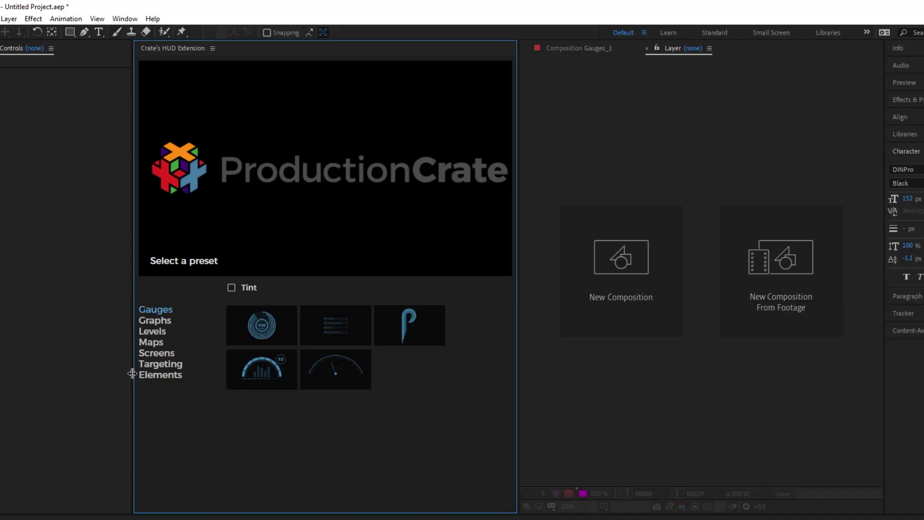
- Preview the HUD presets in the Gauges, Levels, Maps and Screens categories
mouse_move(233, 314)
mouse_move(351, 329)
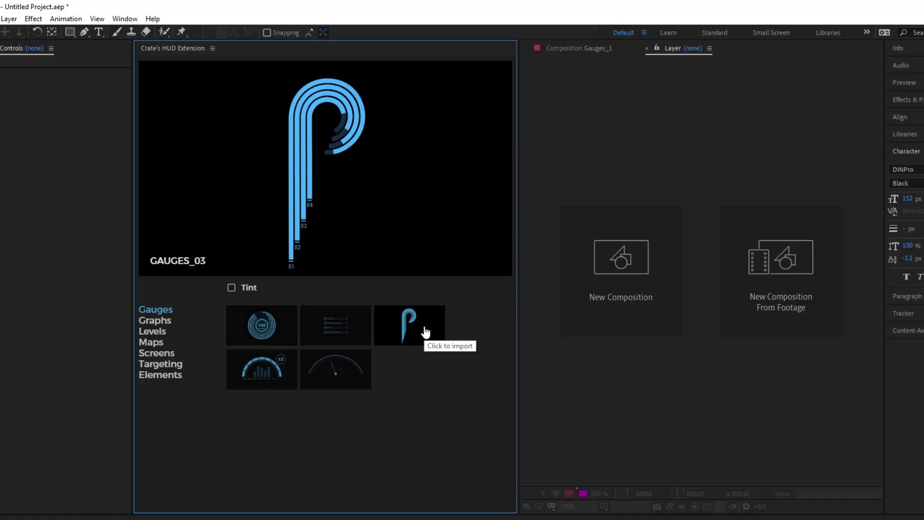
mouse_move(333, 378)
left_click(162, 331)
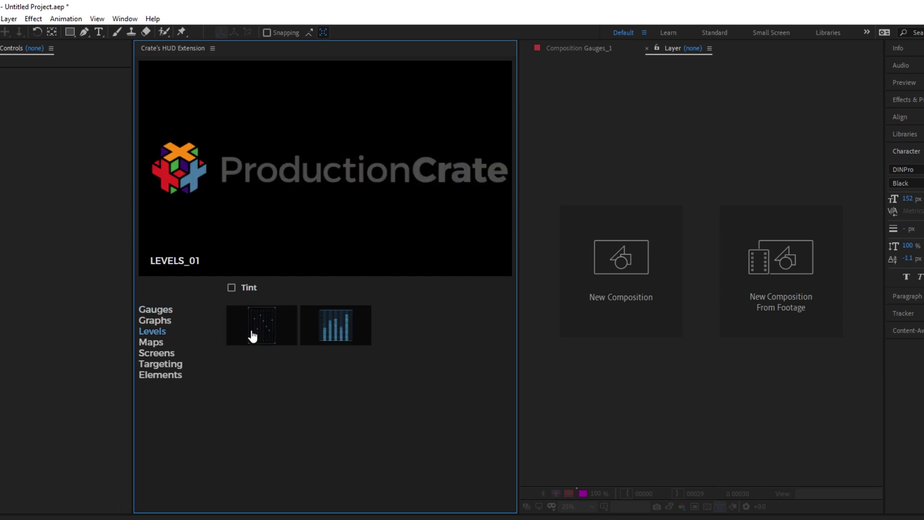
mouse_move(343, 334)
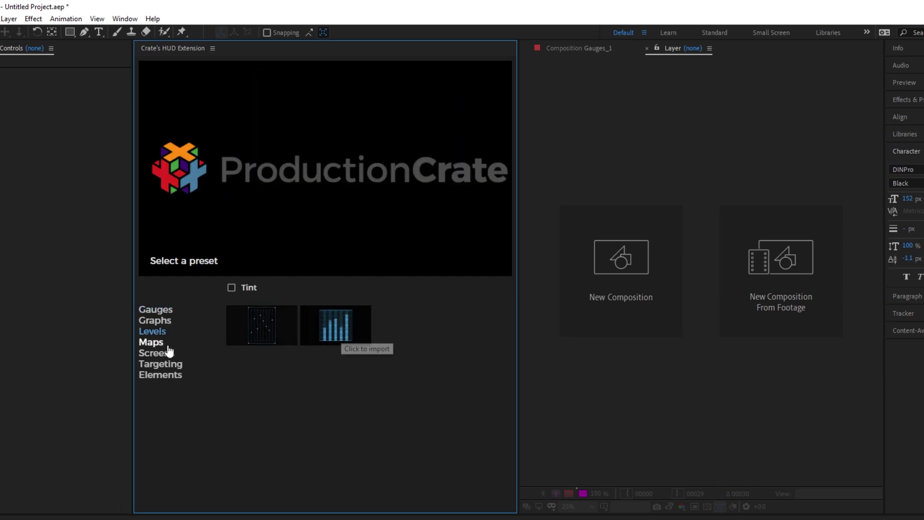
left_click(150, 342)
mouse_move(259, 334)
left_click(157, 353)
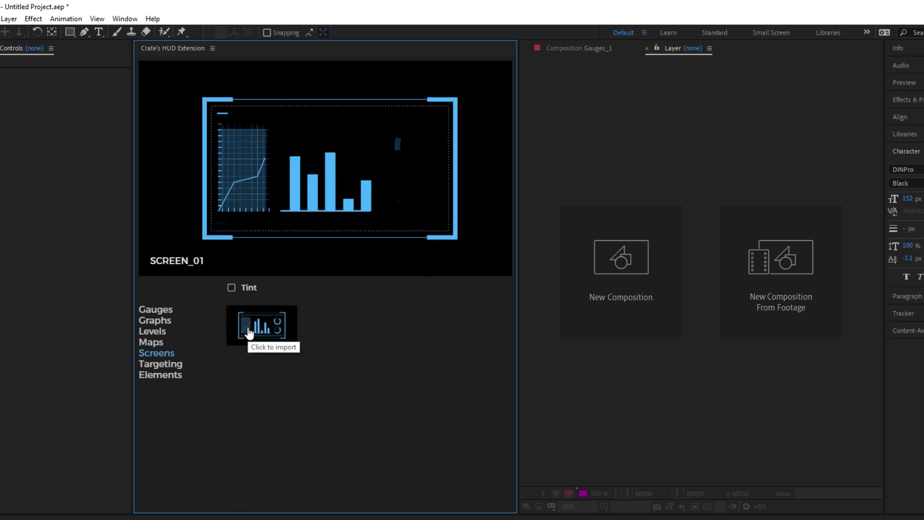
- Preview the Targeting Elements presets and import the circular TARGETING_01 preset
left_click(154, 365)
mouse_move(268, 332)
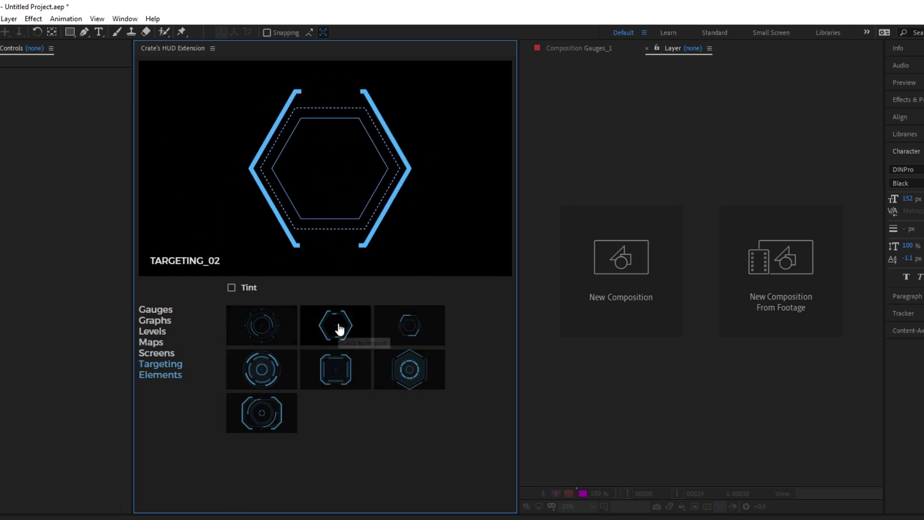
mouse_move(408, 328)
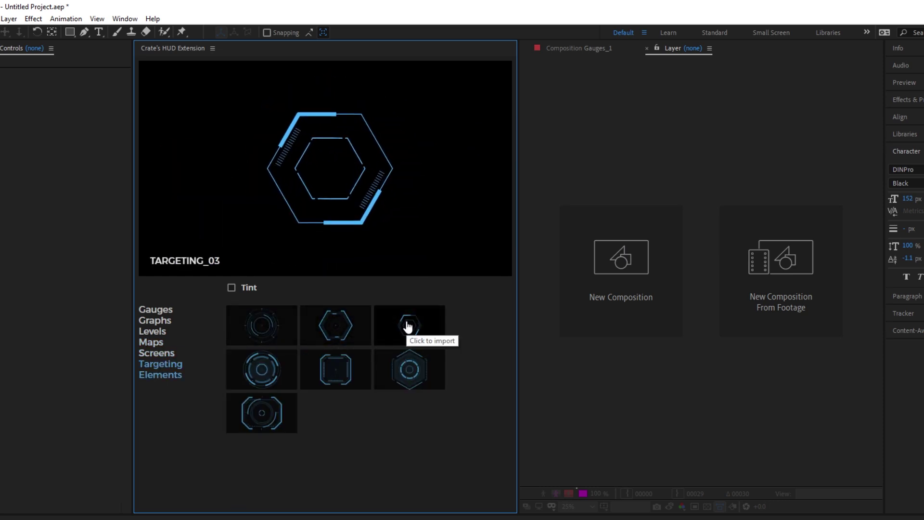
left_click(353, 367)
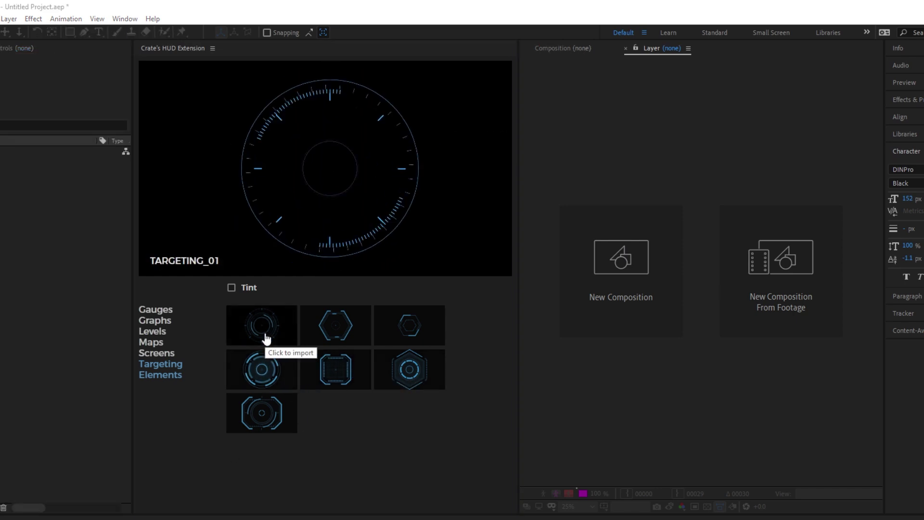
left_click(160, 366)
mouse_move(244, 340)
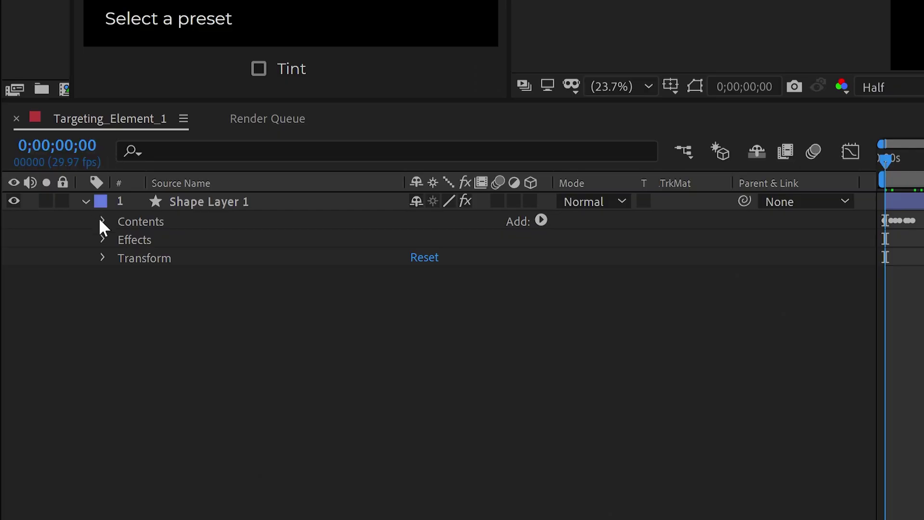
- Examine the shape groups in Shape Layer 1's contents, including Cross, Ticks, Dotted Circle 2 and Fill Brackets
left_click(102, 222)
left_click(120, 240)
left_click(121, 239)
left_click(120, 259)
left_click(120, 259)
left_click(119, 275)
left_click(119, 275)
left_click(120, 368)
left_click(120, 368)
left_click(120, 406)
left_click(120, 405)
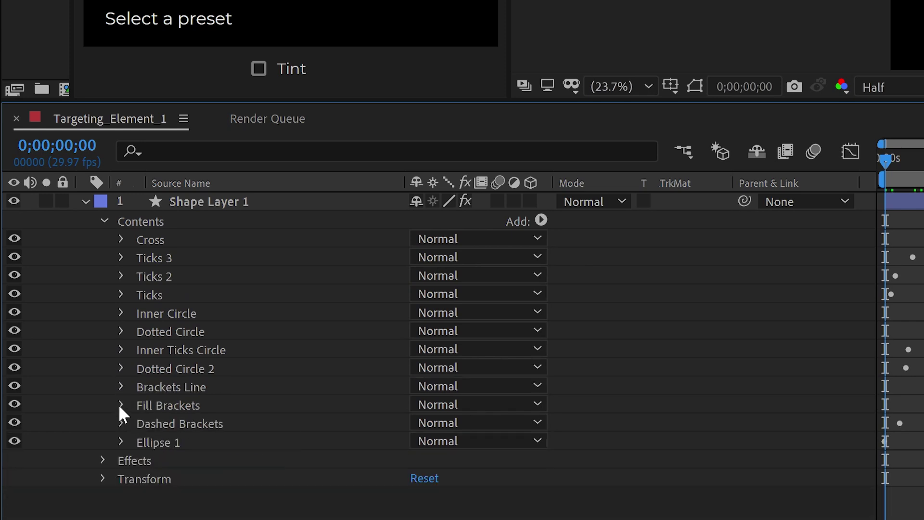
left_click(106, 222)
- Set the scale of Shape Layer 1 to 100%
left_click(101, 259)
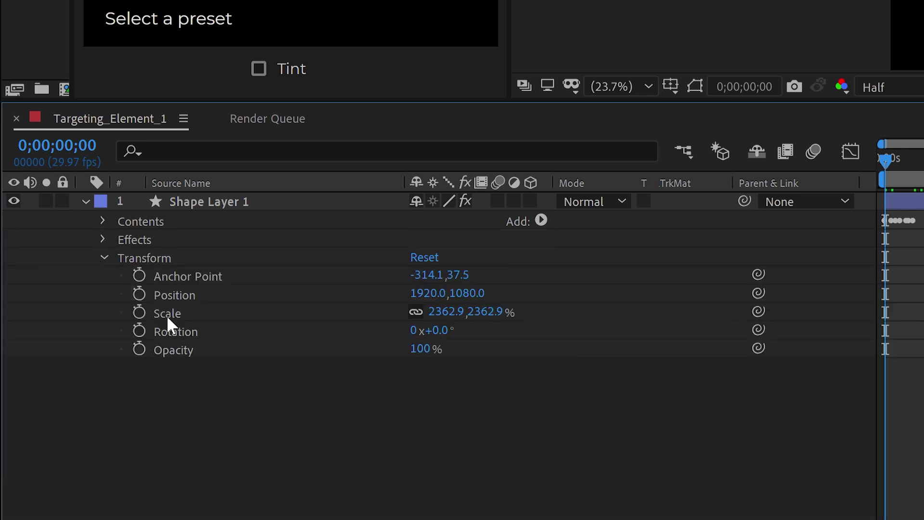
left_click(177, 313)
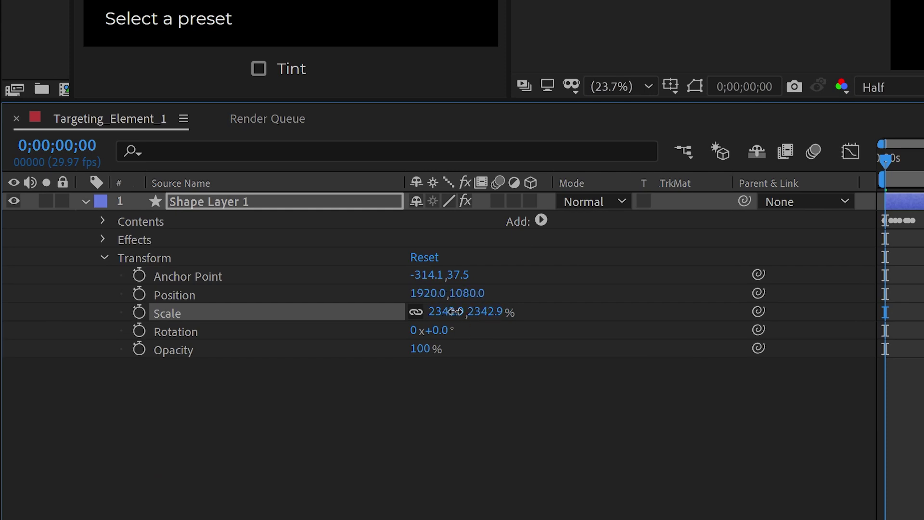
type("100")
key("Return")
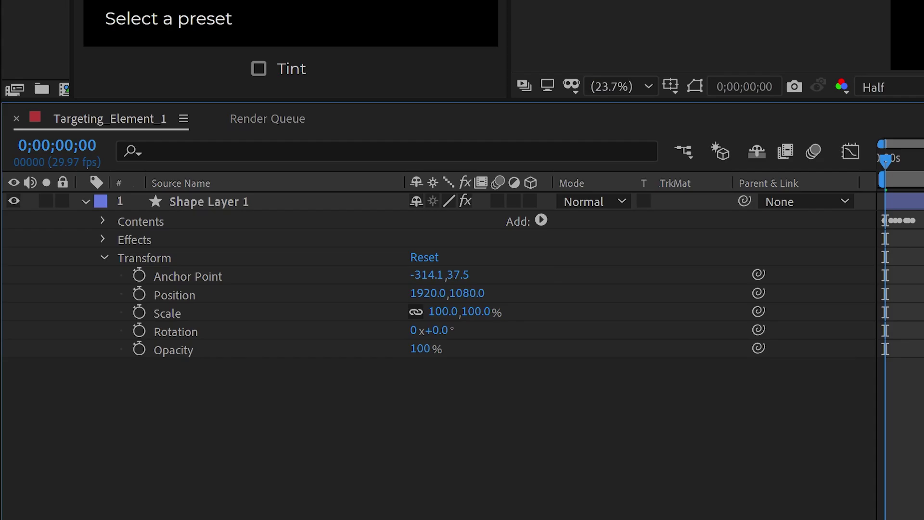
- Play back the targeting animation and move the current time to 0;00;11;18, just before the Out marker
key("space")
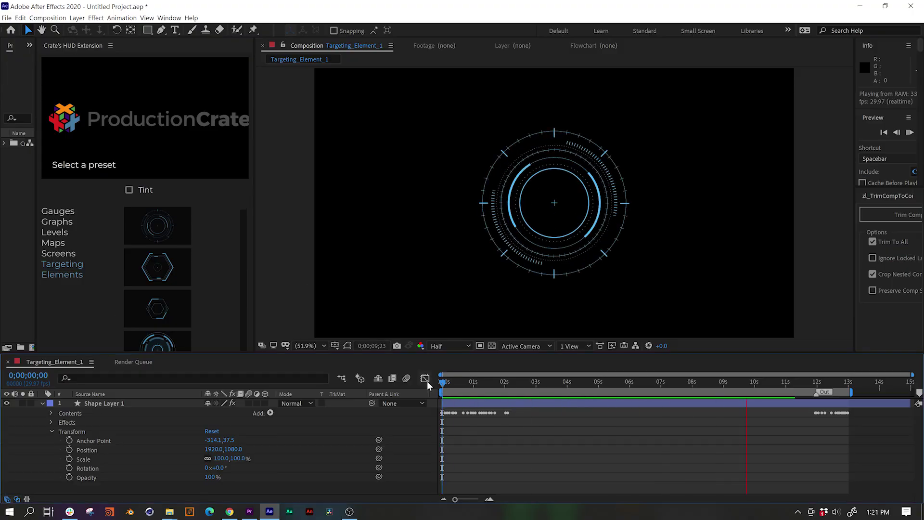
left_click(804, 384)
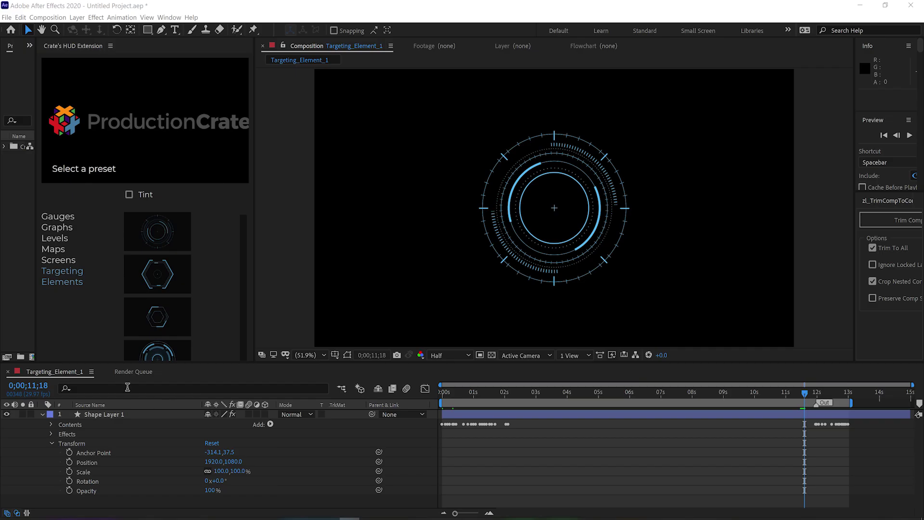
- Reveal all animated properties of Shape Layer 1 and enlarge the timeline to show more keyframes
left_click(109, 413)
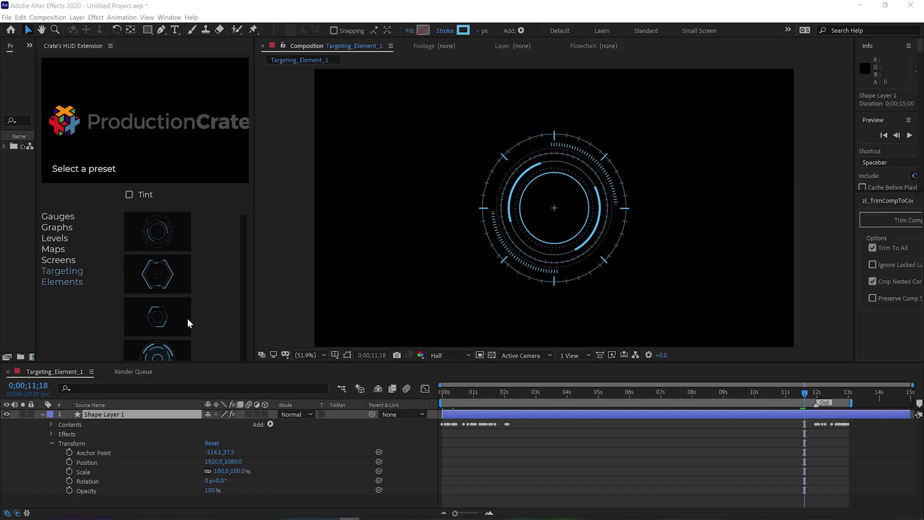
key("u")
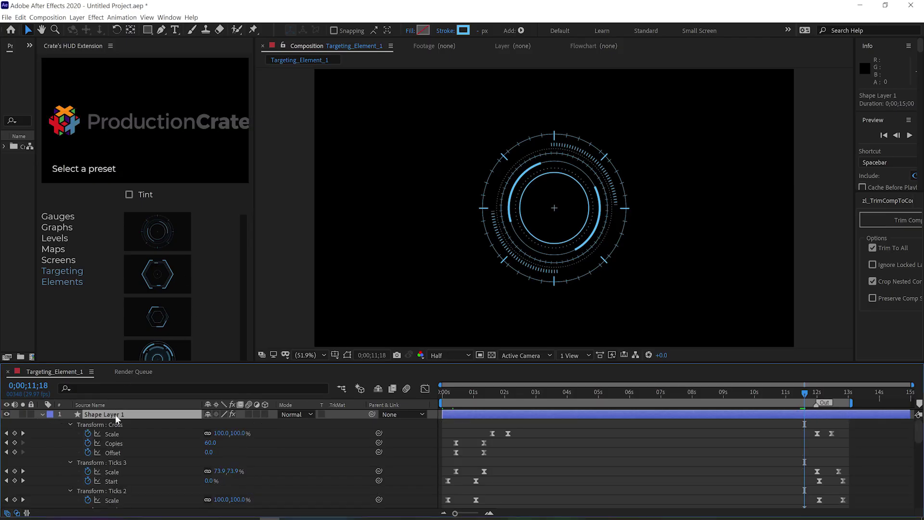
left_click_drag(237, 363, 244, 205)
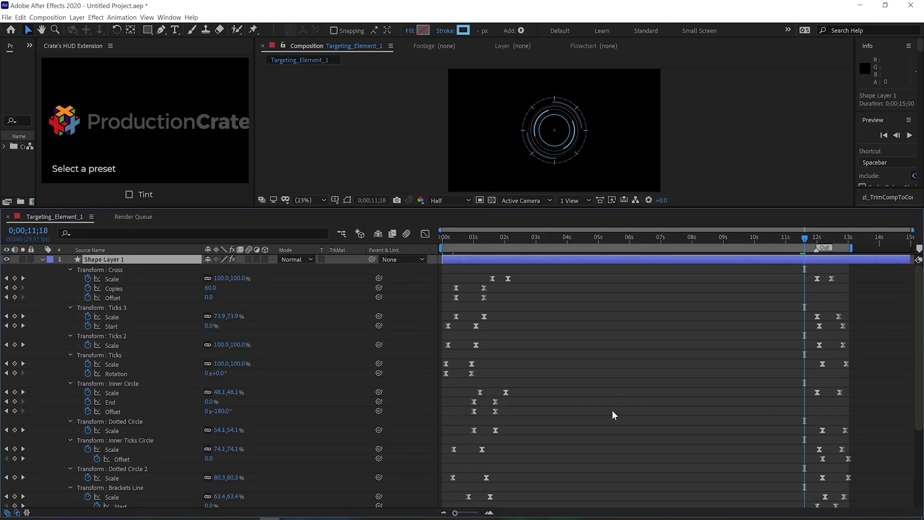
- Delete all of Shape Layer 1's closing-animation keyframes between about 12 and 13 seconds
scroll(626, 407, "down", 5)
scroll(622, 408, "up", 5)
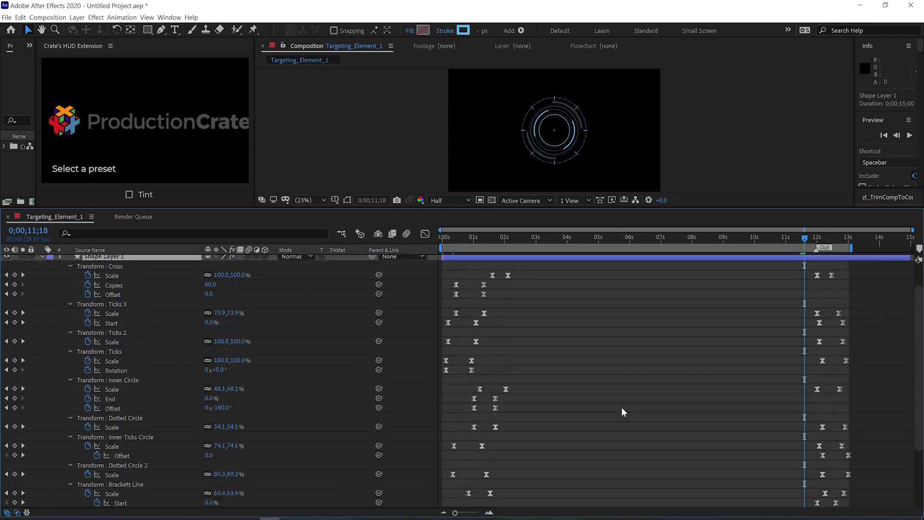
scroll(622, 408, "down", 1)
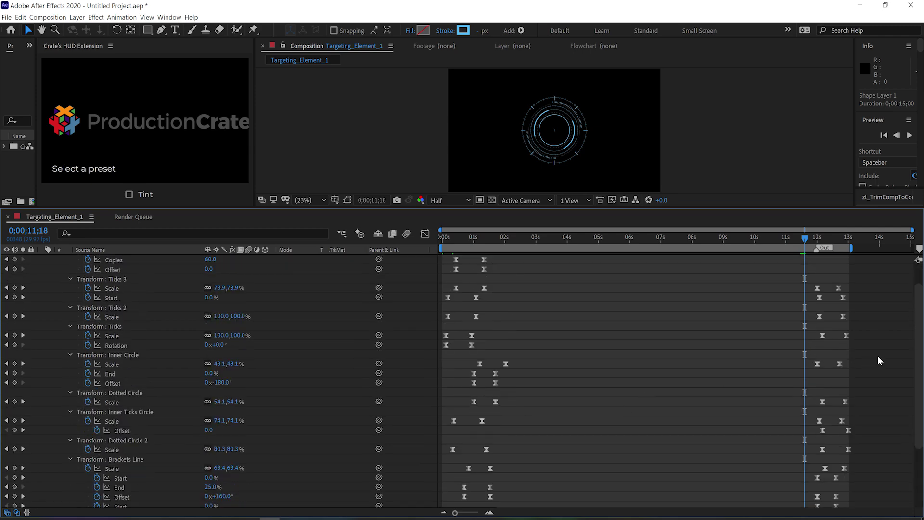
left_click_drag(916, 362, 921, 420)
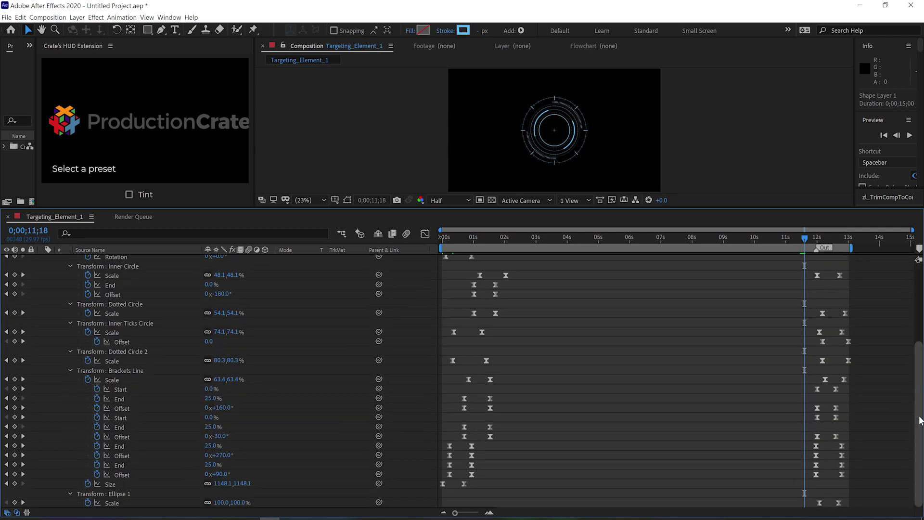
left_click_drag(920, 375, 908, 316)
left_click_drag(750, 269, 910, 509)
key("Delete")
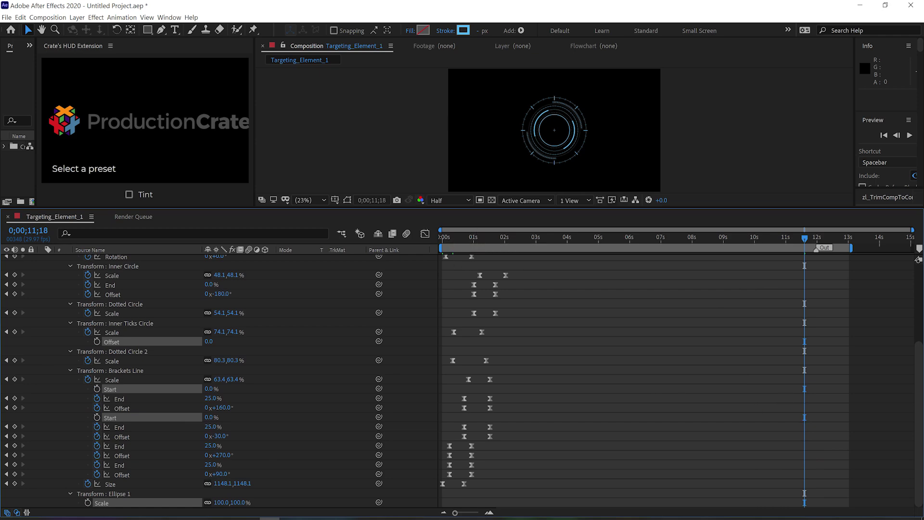
- Expand Shape Layer 1's contents and collapse each shape group so they form a compact list
scroll(219, 380, "up", 10)
left_click(41, 259)
left_click(41, 259)
left_click(67, 271)
left_click_drag(61, 279, 61, 325)
left_click(61, 326)
left_click(60, 335)
left_click(59, 345)
left_click(60, 354)
left_click(60, 364)
left_click(61, 373)
left_click(60, 383)
left_click(8, 383)
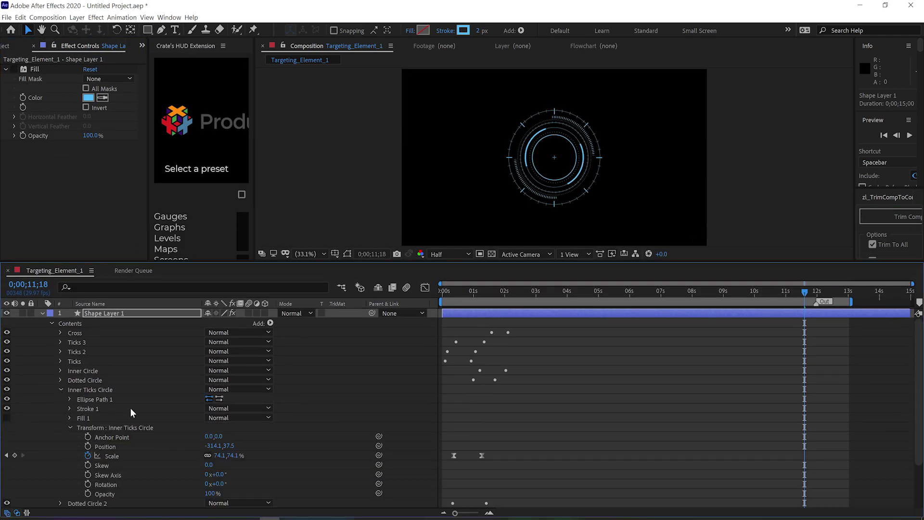
- Set the stroke width of the Dotted Circle to about 63 and that of the Inner Ticks Circle to 6
left_click(210, 446)
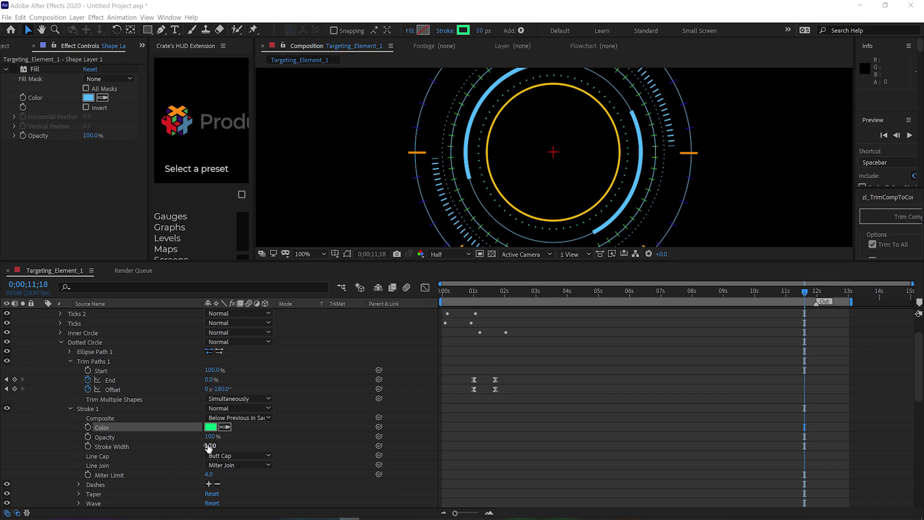
left_click_drag(208, 447, 236, 445)
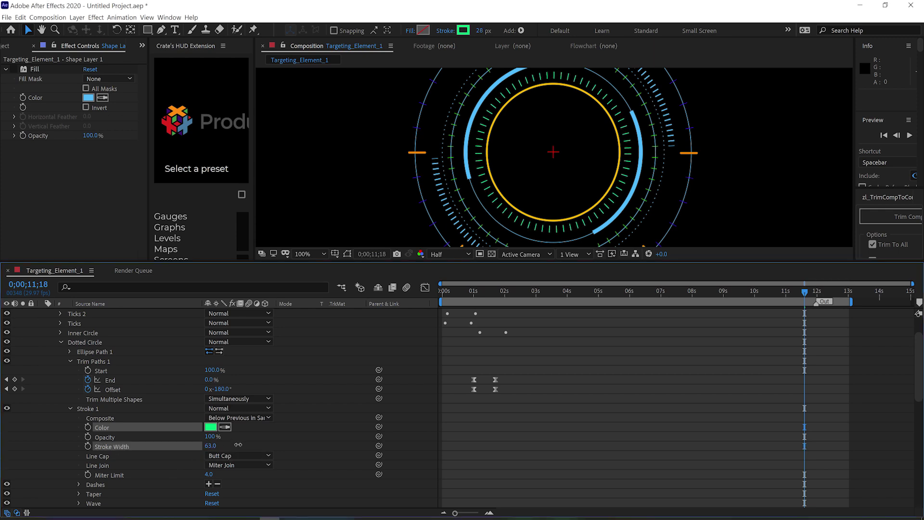
left_click(60, 342)
left_click(61, 352)
left_click(70, 371)
left_click_drag(209, 408, 226, 405)
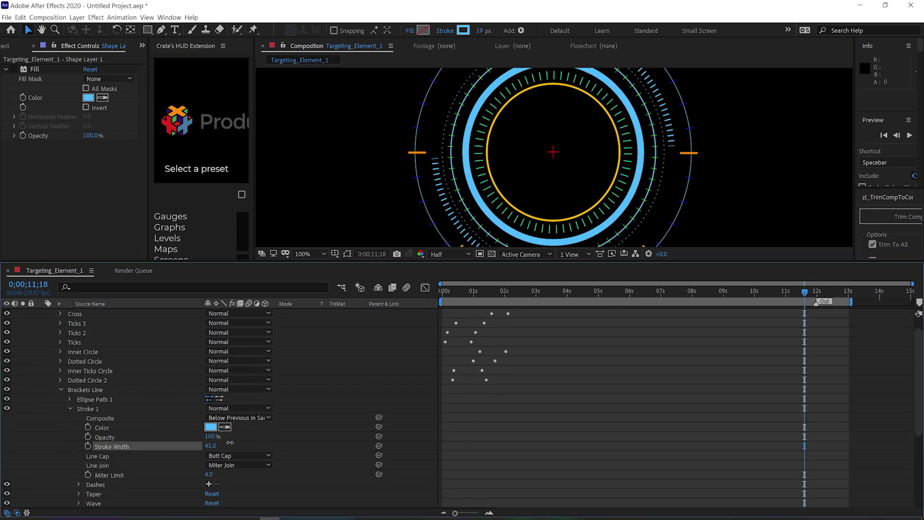
- Set Bracket Dashes 2's trim start to 80% and end to 24%, widen its stroke to about 264 and pick a new stroke color
mouse_move(230, 443)
left_mouse_down()
mouse_move(241, 443)
mouse_move(214, 442)
left_mouse_up()
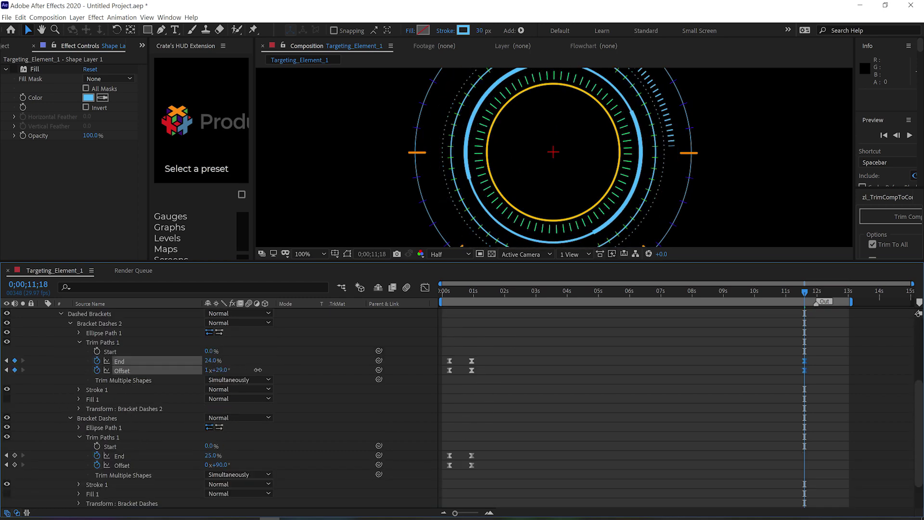
left_click(79, 389)
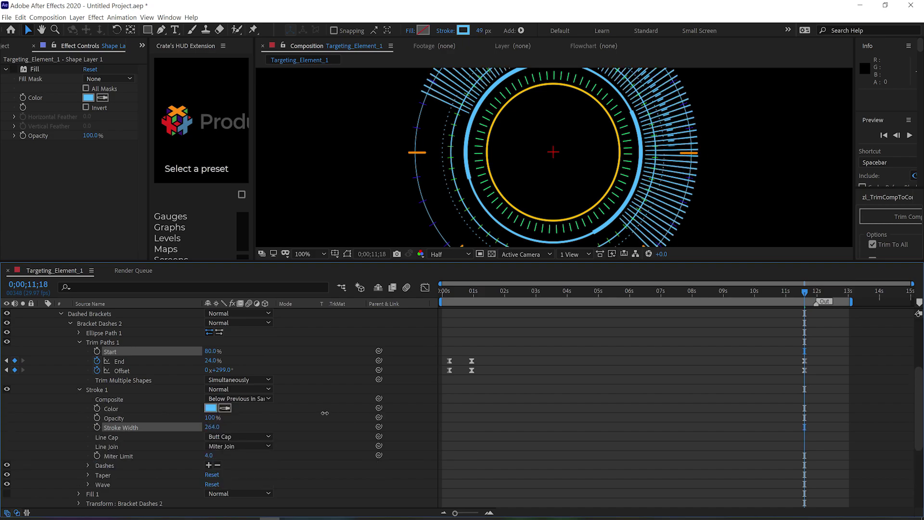
left_click(210, 408)
left_click(94, 92)
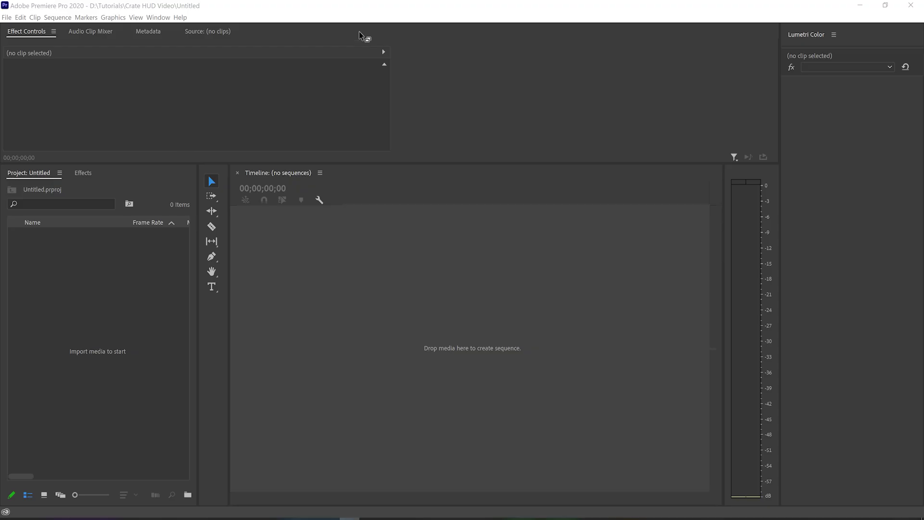
- Switch to Premiere Pro, open Crate's HUD Extension and enlarge its window to show the preset categories
left_click(162, 17)
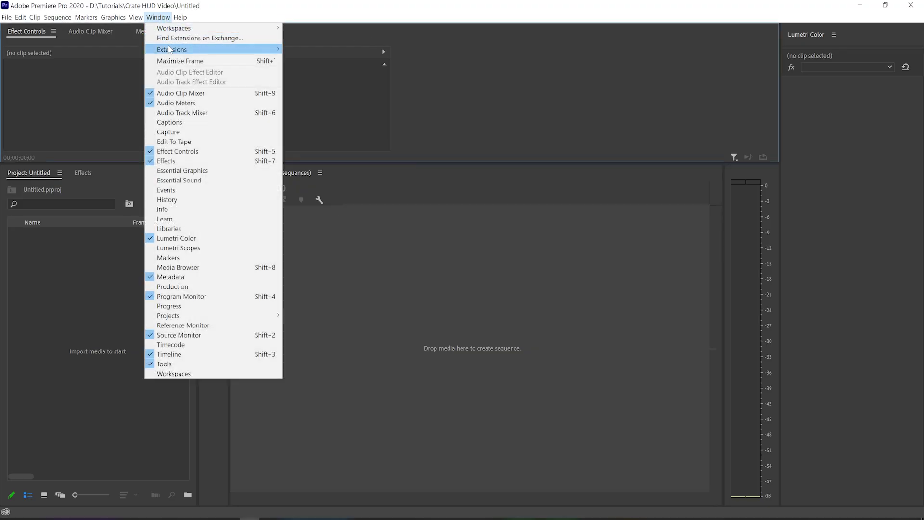
mouse_move(170, 49)
left_click(321, 49)
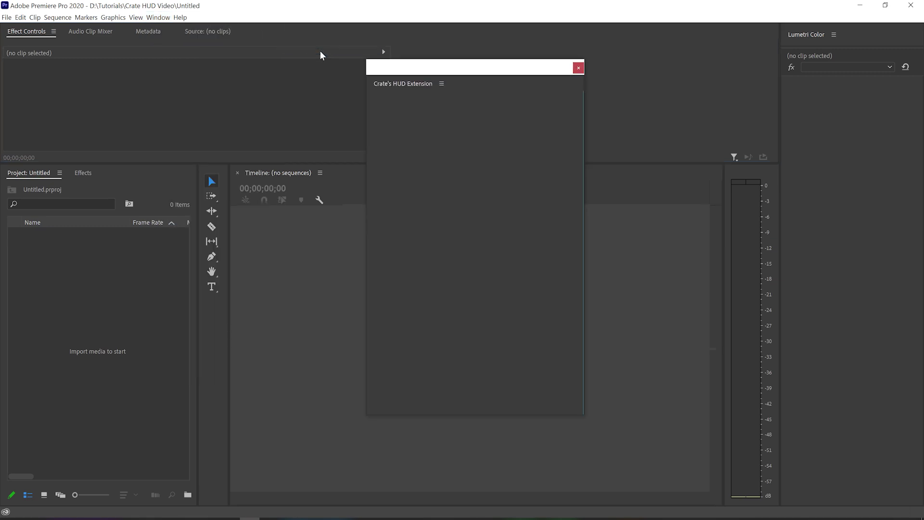
left_click_drag(520, 392, 640, 398)
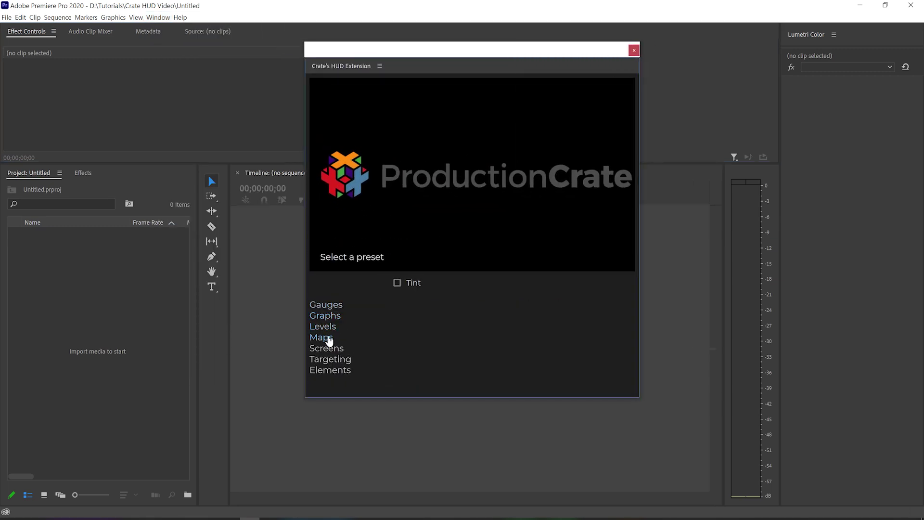
- Browse the Targeting and Gauges categories and try to import the Gauges_01 preset with no sequence open
left_click(331, 360)
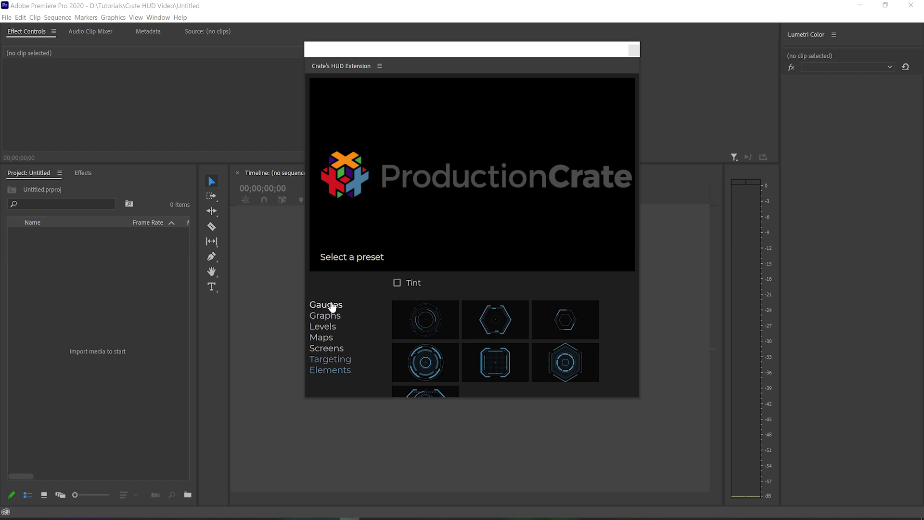
left_click(332, 307)
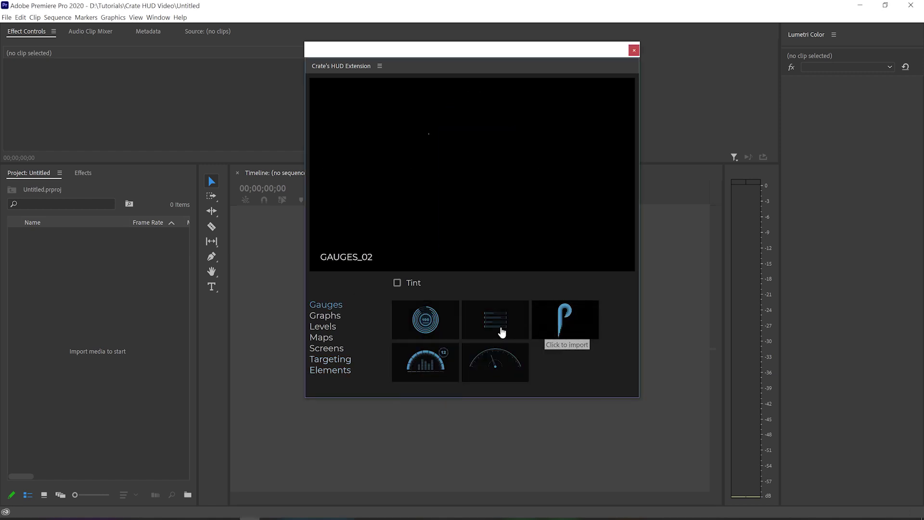
left_click(436, 331)
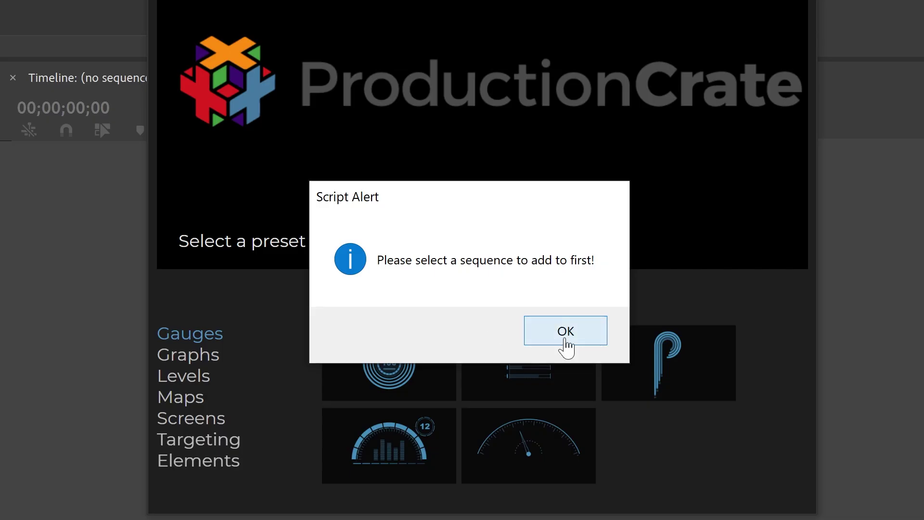
left_click(567, 335)
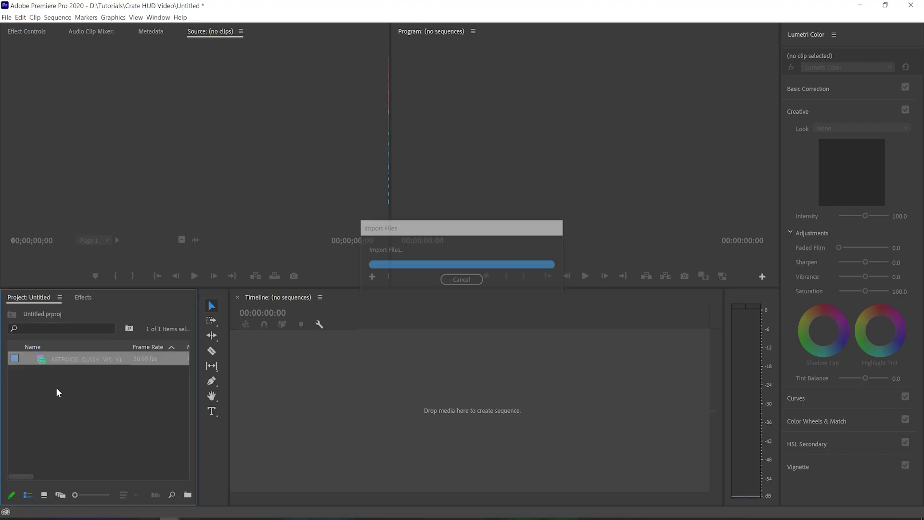
- Create a new sequence from the ASTROIDS_CLASH_WS_V1 clip, enlarge its timeline display and play it back
right_click(68, 361)
left_click(163, 275)
left_click_drag(457, 499, 289, 495)
left_click(585, 275)
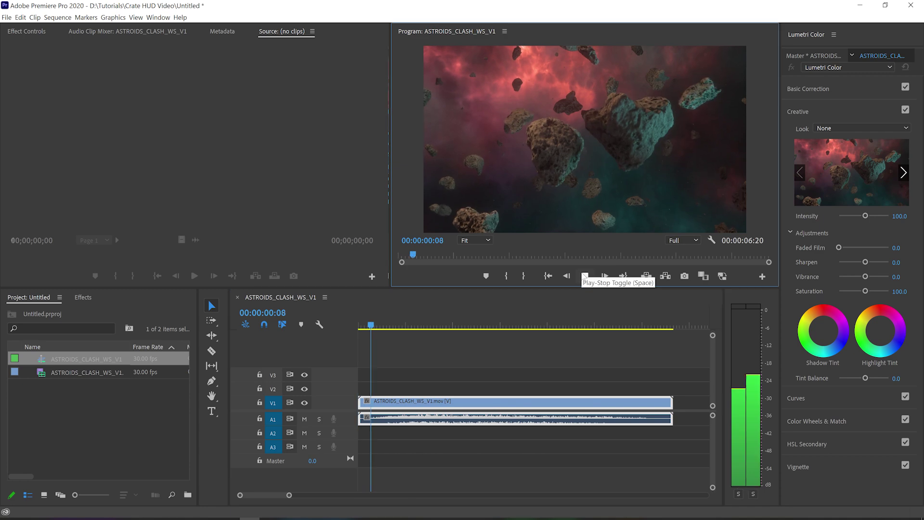
- Reopen Crate's HUD Extension, import the Gauges_01 preset into the asteroid sequence and close the extension
left_click(158, 17)
mouse_move(279, 45)
left_click(337, 64)
left_click_drag(583, 414, 686, 429)
left_click(488, 328)
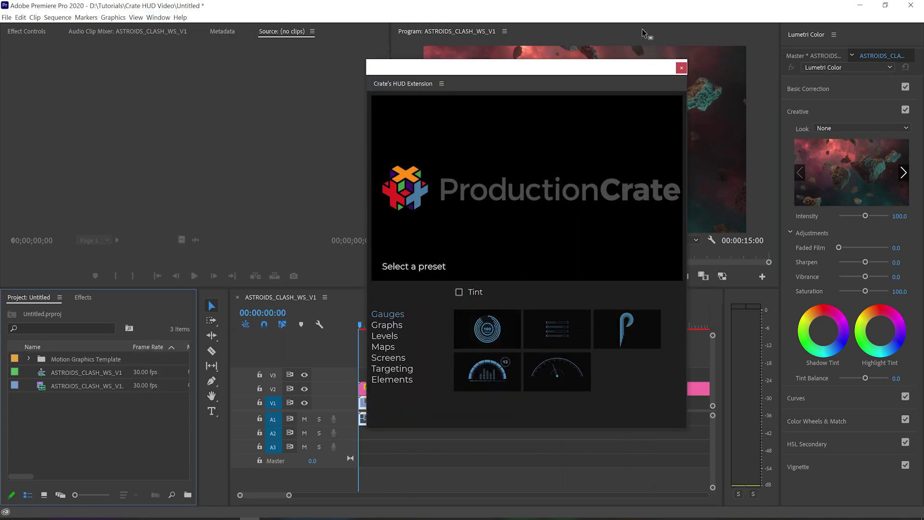
left_click(681, 68)
- Play the sequence to 00:00:03:12 and change the Text Color of the Gauges_01 clip to red
left_click(585, 276)
left_click(524, 394)
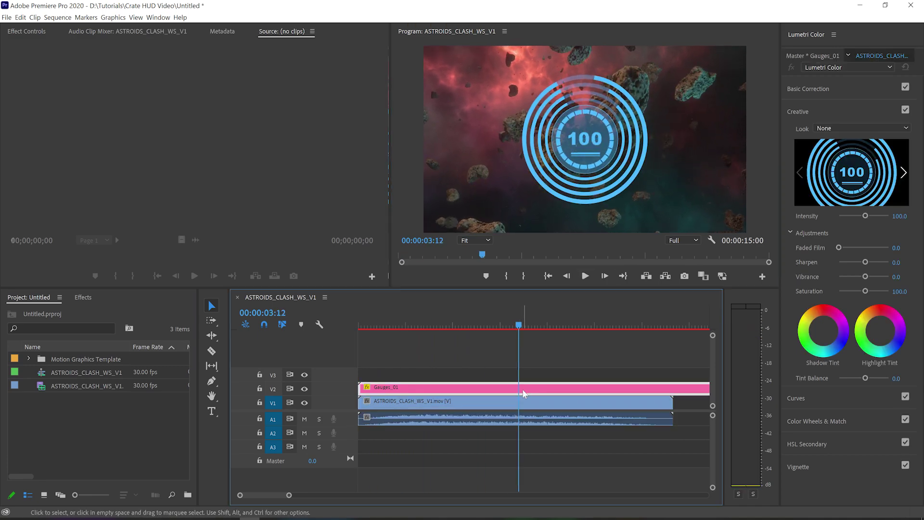
left_click(14, 32)
left_click(103, 88)
left_click_drag(516, 188, 360, 159)
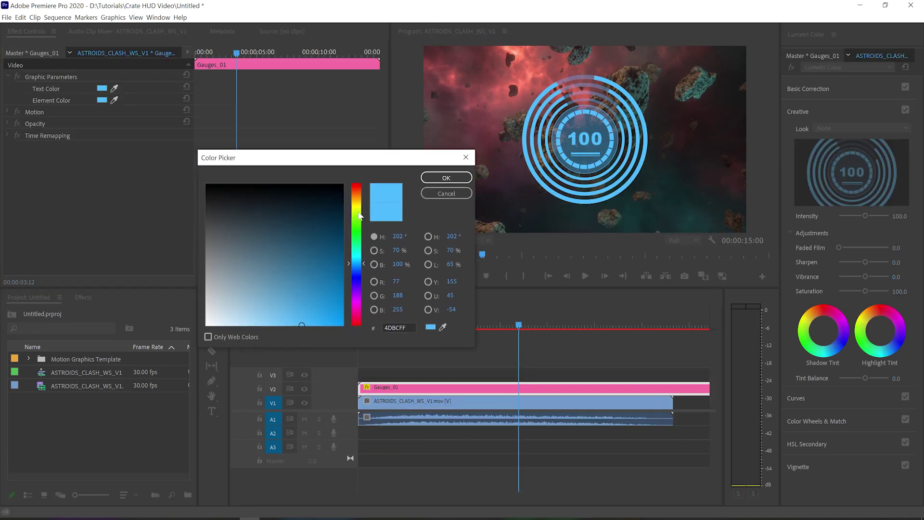
left_click(355, 318)
left_click(449, 182)
- Change the Element Color of Gauges_01 to orange (FFB24D) and play the result from an earlier time
left_click(103, 100)
left_click_drag(357, 212, 359, 200)
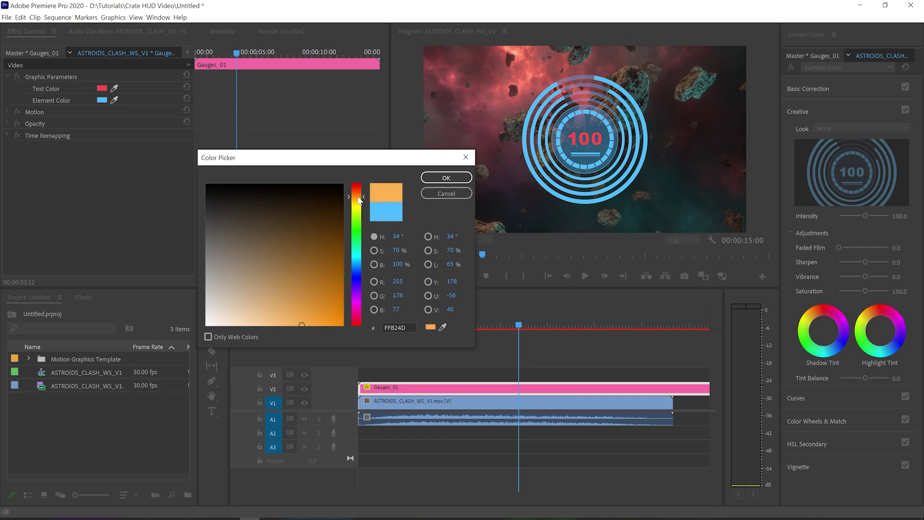
left_click(460, 176)
left_click_drag(477, 322, 394, 322)
key("space")
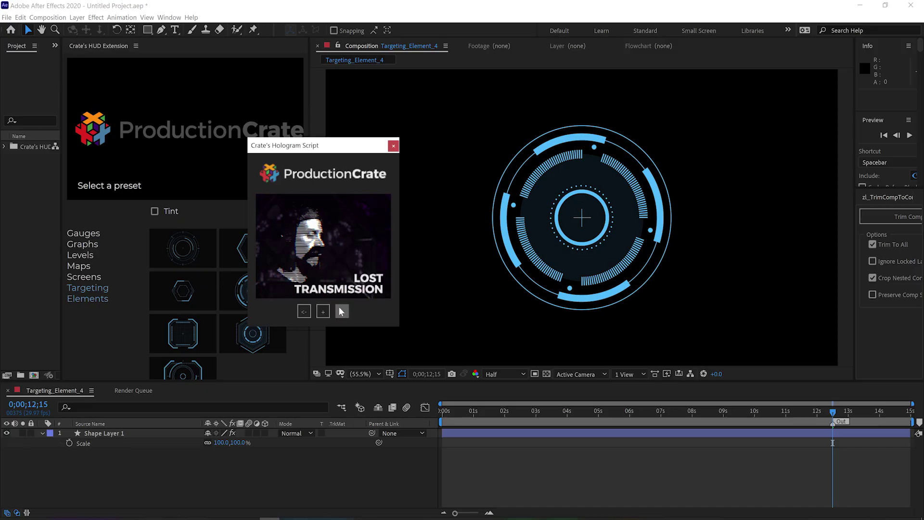
left_click(341, 312)
left_click(341, 312)
left_click(342, 312)
left_click(341, 311)
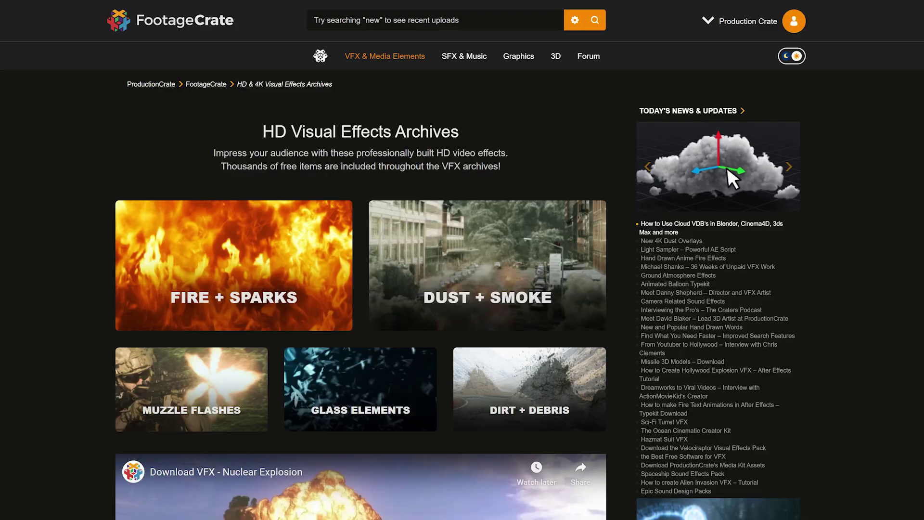
- Browse ProductionCrate's visual effects categories, the Sci-Fi SFX page and the Royalty Free Sci-Fi Music page
scroll(462, 260, "down", 7)
scroll(361, 260, "down", 8)
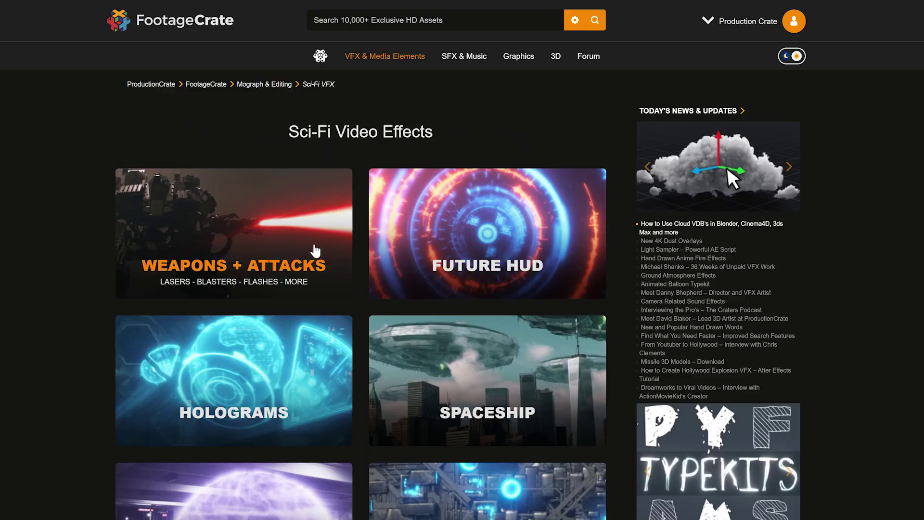
scroll(361, 260, "down", 15)
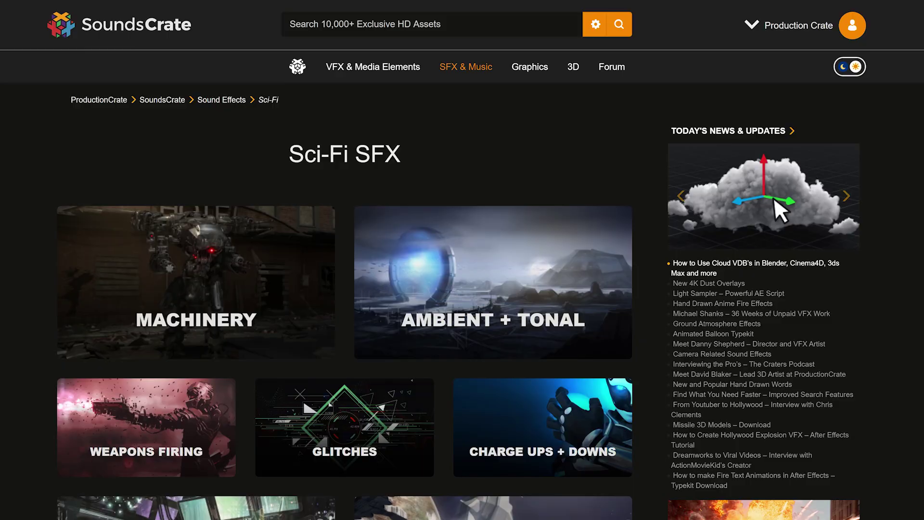
scroll(344, 289, "down", 5)
scroll(345, 288, "up", 3)
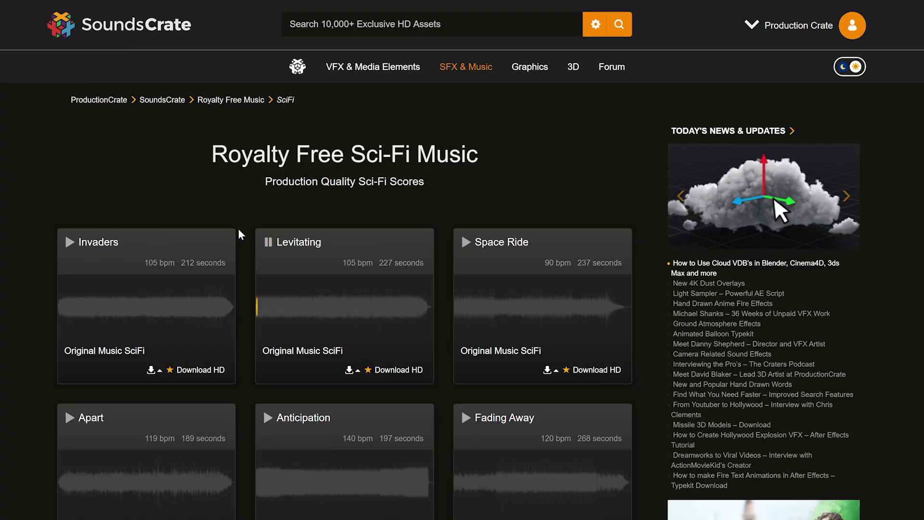